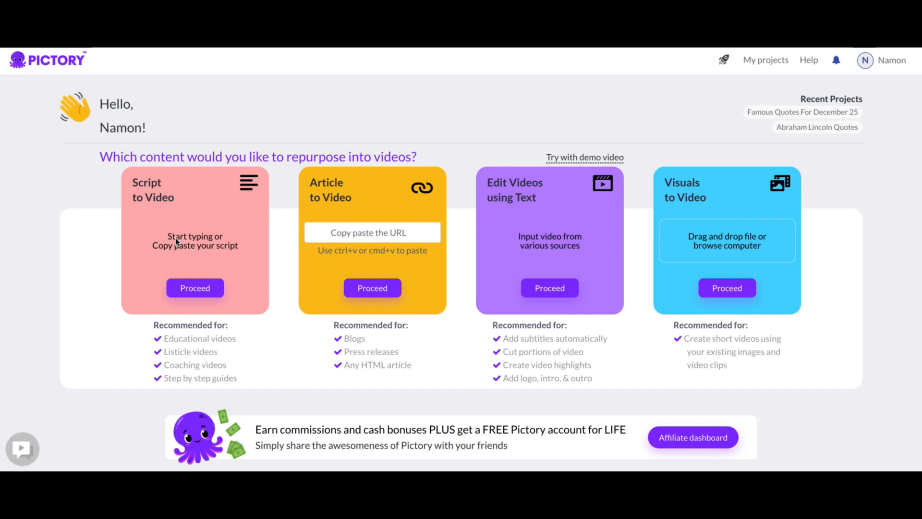
Start a script-to-video project named "Test 1" and paste in the script about Facebook page follower growth.
left_click(202, 288)
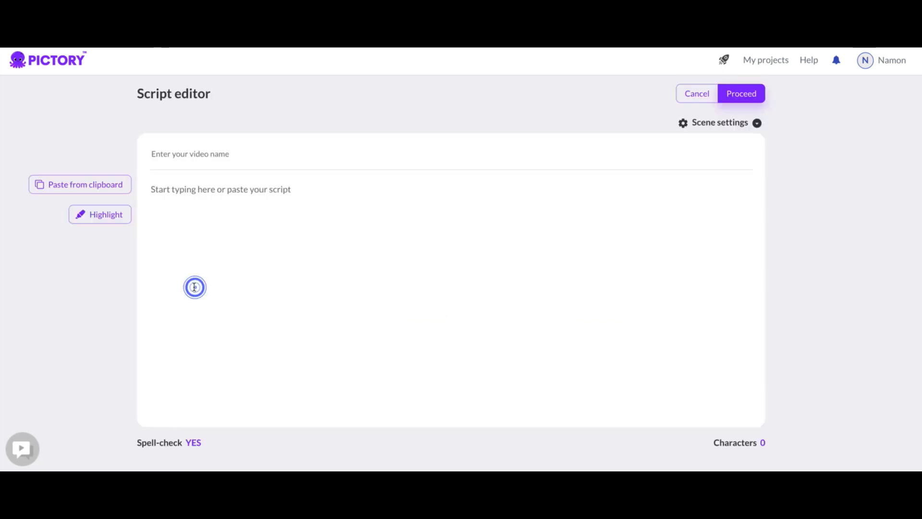
left_click(159, 153)
type("Test 1")
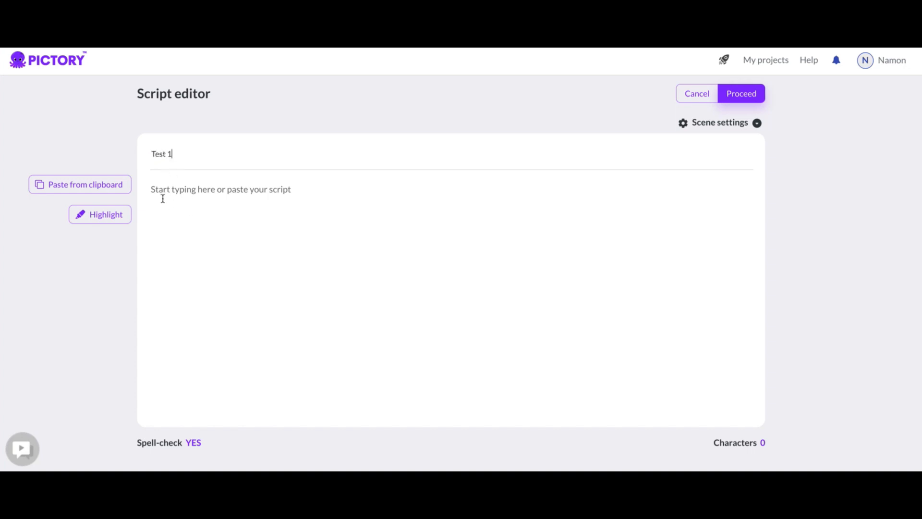
left_click(163, 199)
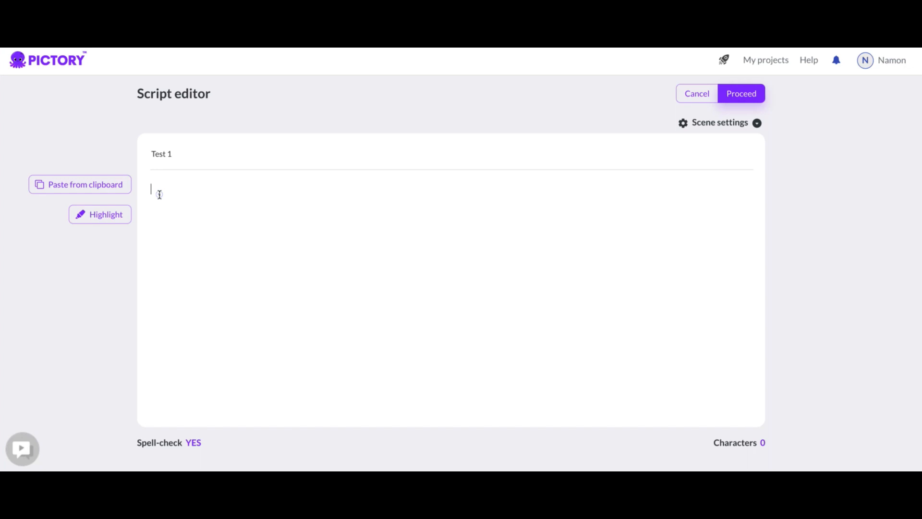
type("To post on a Facebook page for effective follower growth, follow these steps: Identify your target audience: Before you start posting on your Facebook page, it's important to know who you are trying to reach. Think about the age, interests, and location of your ideal followers. This will help you create content that resonates with them and attracts them to your page. Plan your content: Consider the types of posts that will be most engaging for your target audience. This could include informative articles, interesting photos, or engaging videos. Make sure to mix up the types of content you share to keep your followers interested. Use relevant hashtags: Hashtags are a great way to increase the reach of your posts and attract new followers. When you use relevant hashtags, your posts will be more likely to show up in search results and on the feeds of users who are interested in those topics. Engage with your followers: Building a community on your Facebook page is key to growing your followers. Take the time to respond to comments and messages, and encourage your followers to interact with each other. This will help create a sense of community and make your page more attractive to new followers. Use paid advertising: If you want to reach a larger audience, you may want to consider using Facebook's paid advertising options. This will allow you to target specific demographics and interests, and increase the visibility of your page to potential new followers. Monitor and analyze your results: Keep track of how your posts are performing and the impact they are having on your follower count. Use Facebook's analytics tools to see which types of posts are most popular and adjust your strategy accordingly.")
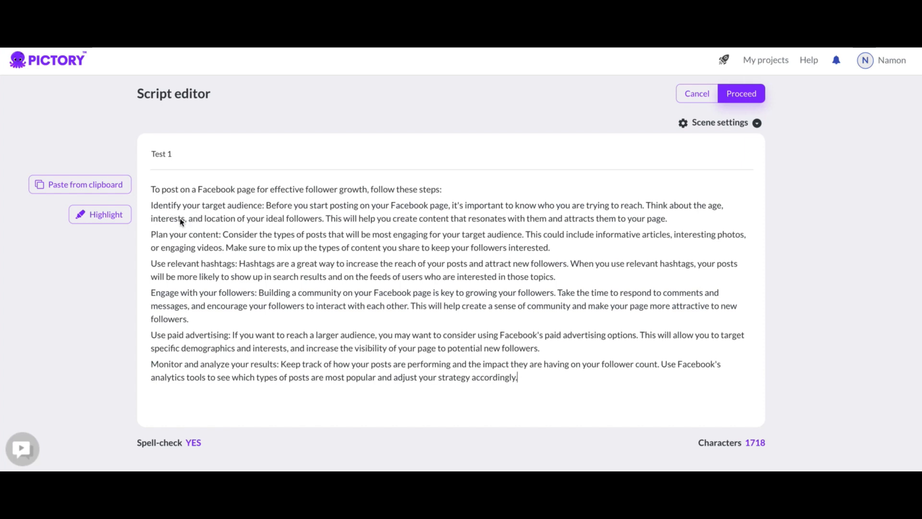
Split the "Identify your target audience" paragraph into separate lines after "Facebook page,", "trying to reach." and "ideal followers.".
left_click(451, 207)
key("Return")
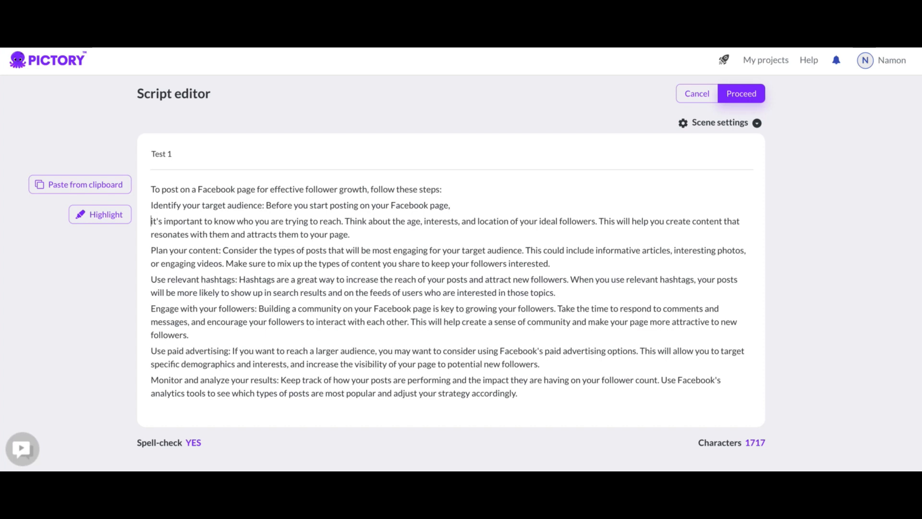
left_click(345, 220)
key("Return")
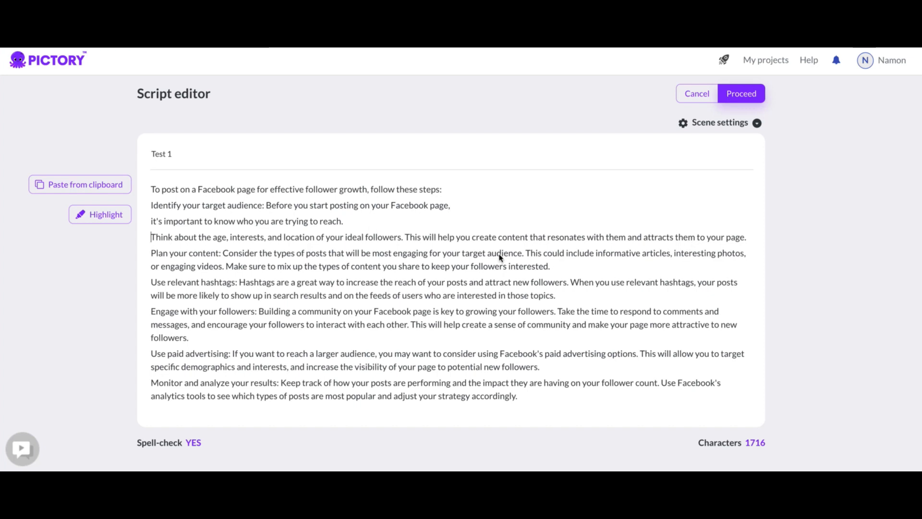
left_click(405, 237)
key("Return")
Split the "Plan your content" paragraph so that each of its sentences stands on its own line.
left_click(525, 270)
key("Return")
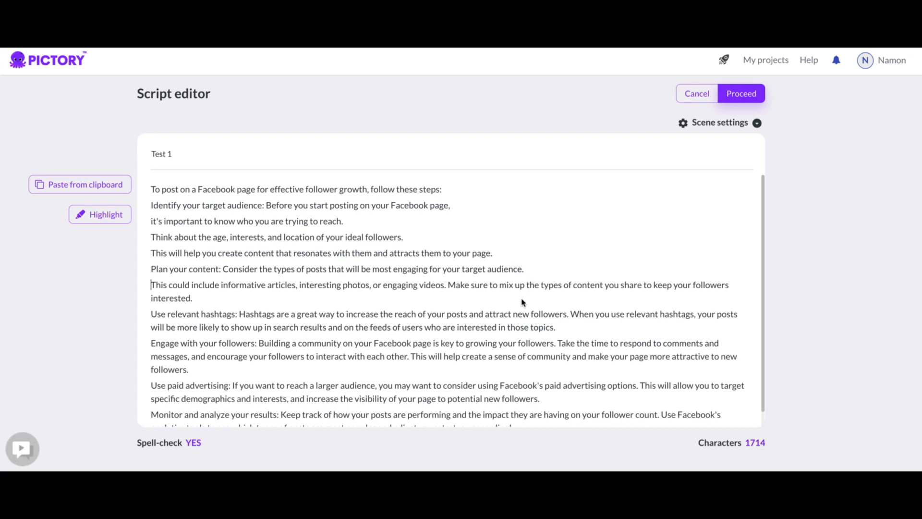
left_click(449, 285)
key("Return")
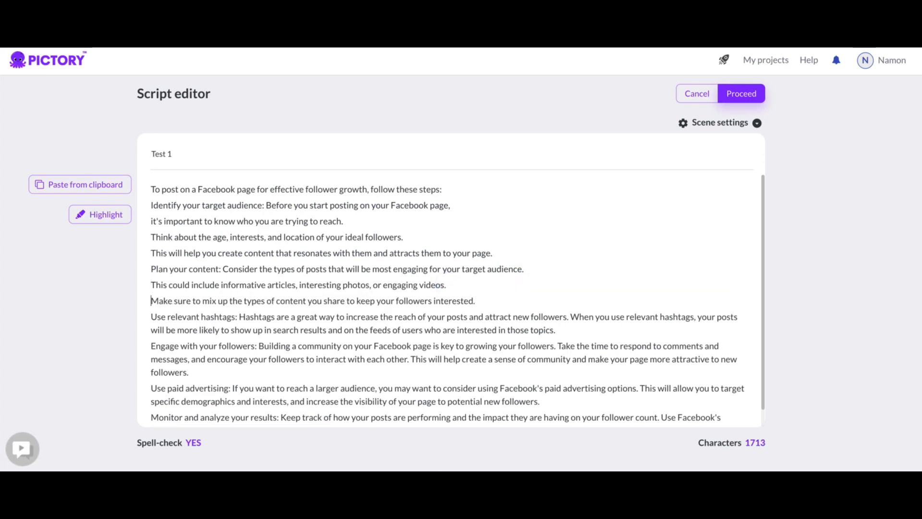
Break the "Use relevant hashtags" and "Engage with your followers" paragraphs into one sentence per line.
scroll(447, 294, "down", 1)
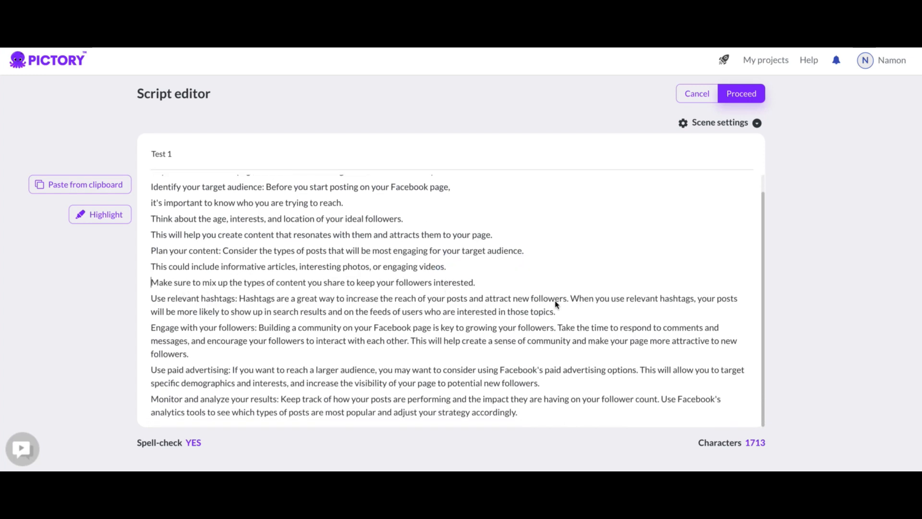
left_click(569, 299)
key("Return")
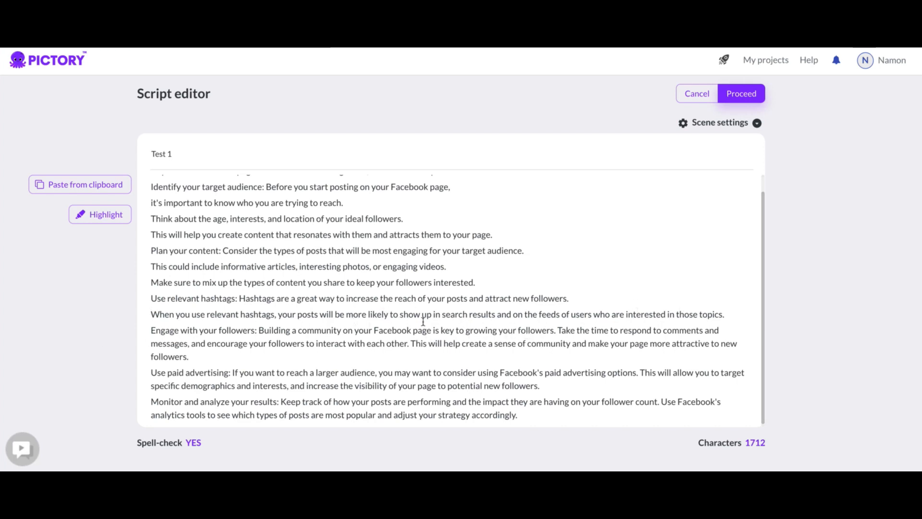
left_click(559, 331)
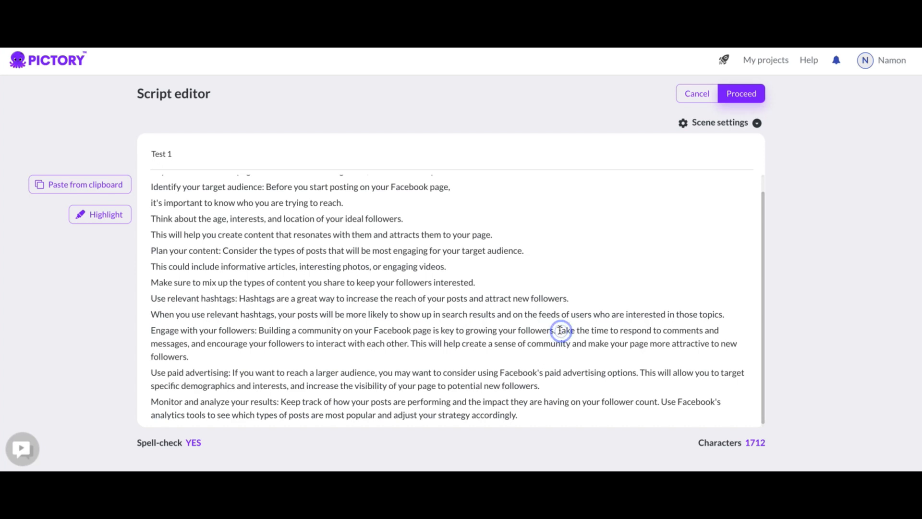
left_click(558, 331)
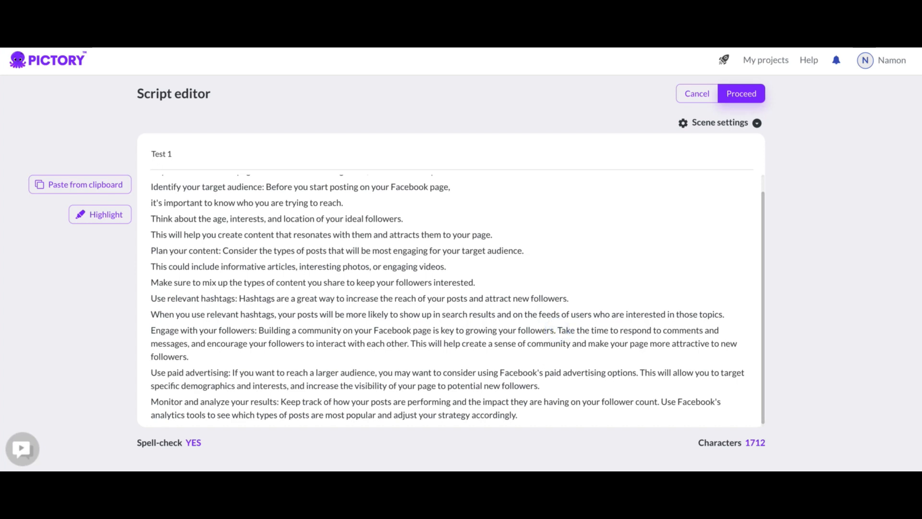
key("Return")
left_click(573, 344)
key("Return")
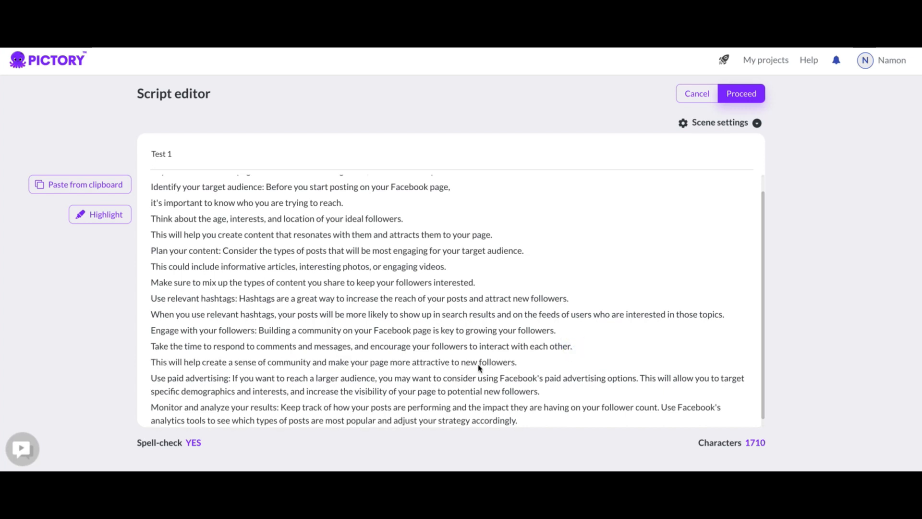
Break the "Use paid advertising" and "Monitor and analyze your results" paragraphs into one sentence per line.
left_click(639, 378)
key("Return")
scroll(462, 333, "down", 1)
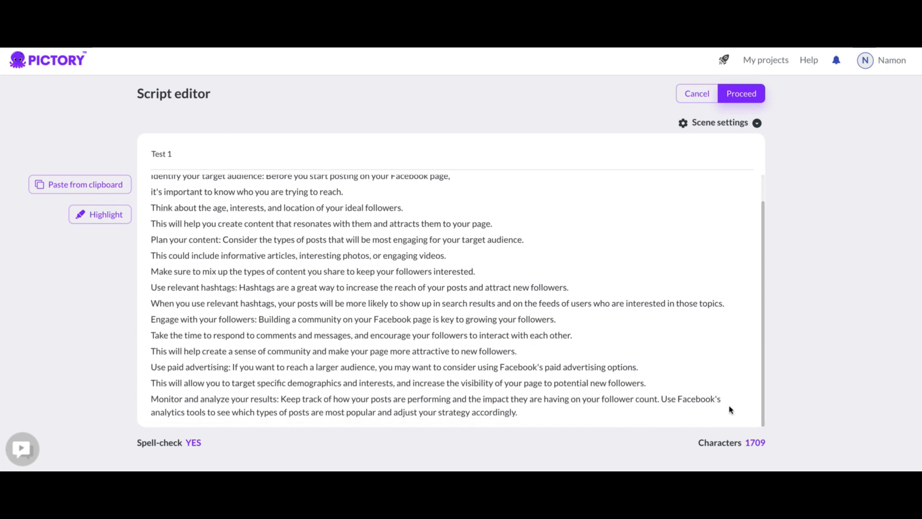
left_click(659, 402)
key("Return")
scroll(578, 334, "up", 1)
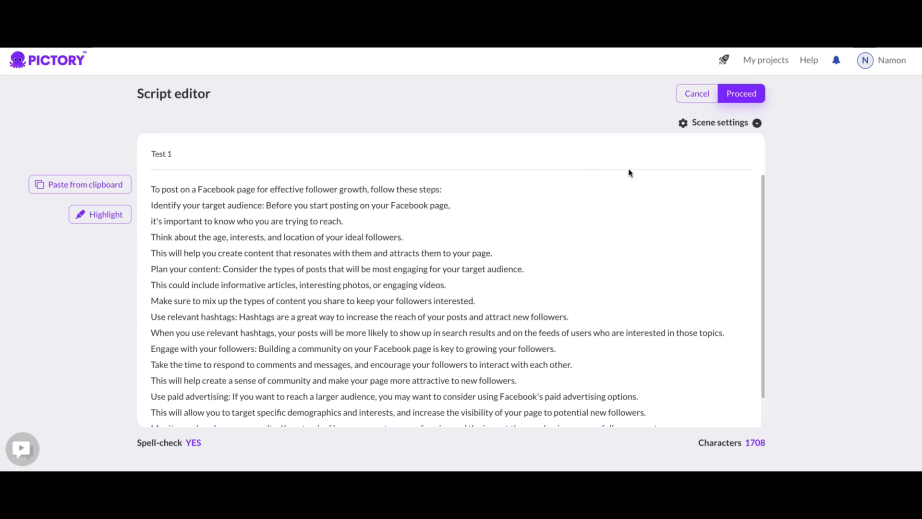
Proceed with the finished script and create the storyboard from the Lemon template in 16:9 aspect ratio.
left_click(737, 92)
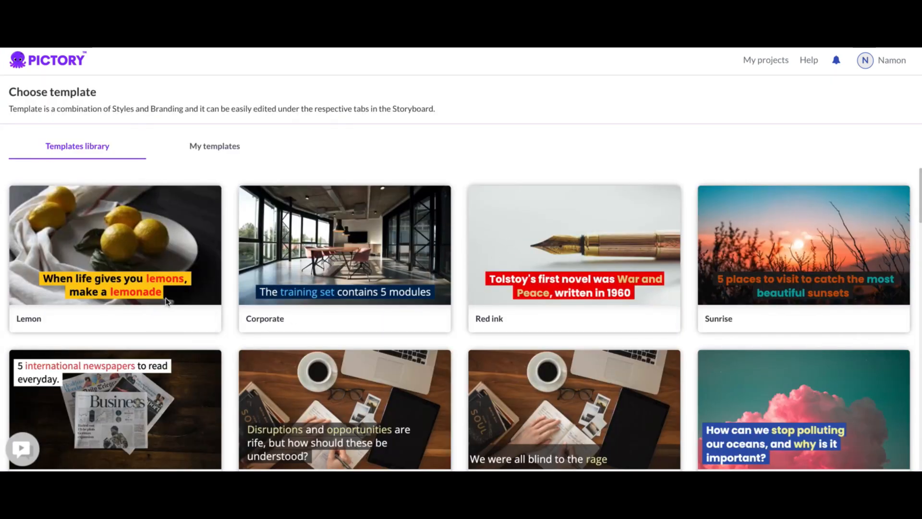
left_click(168, 317)
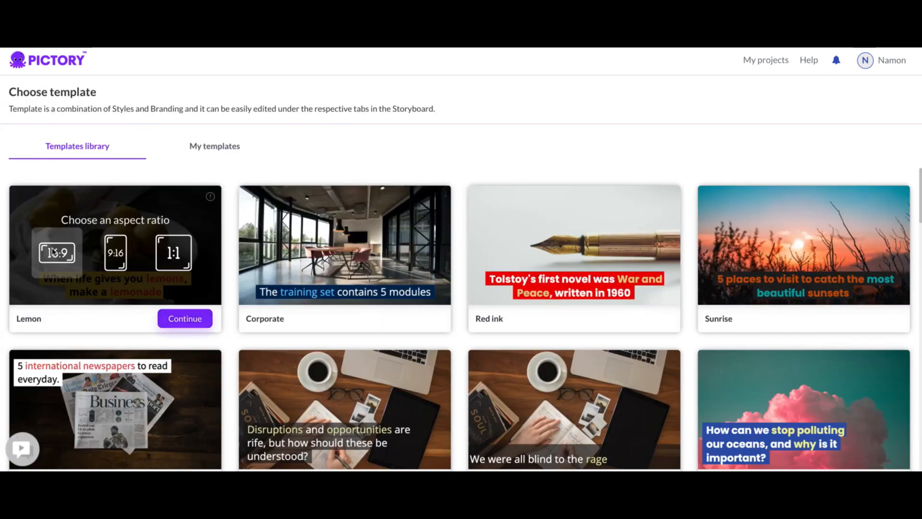
left_click(180, 322)
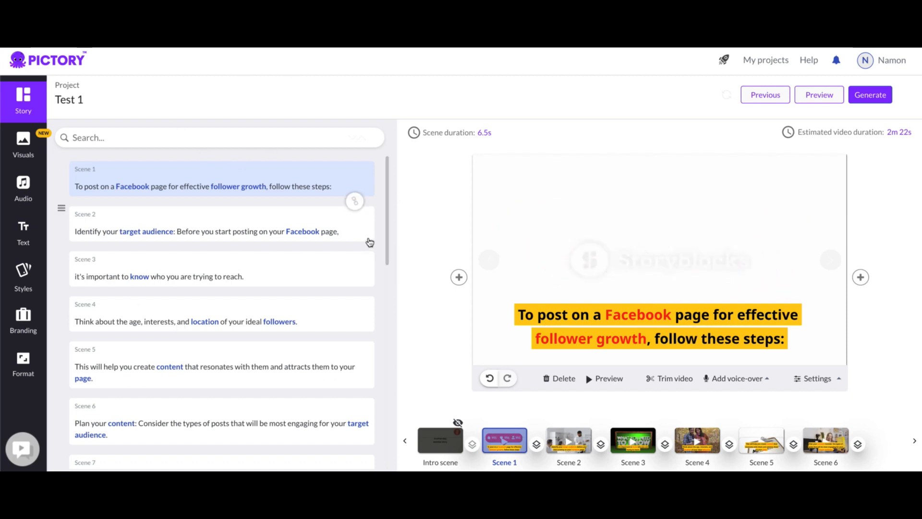
Filter the project's voice-over tracks to the US English region and male voices.
scroll(672, 409, "down", 1)
scroll(672, 409, "down", 1)
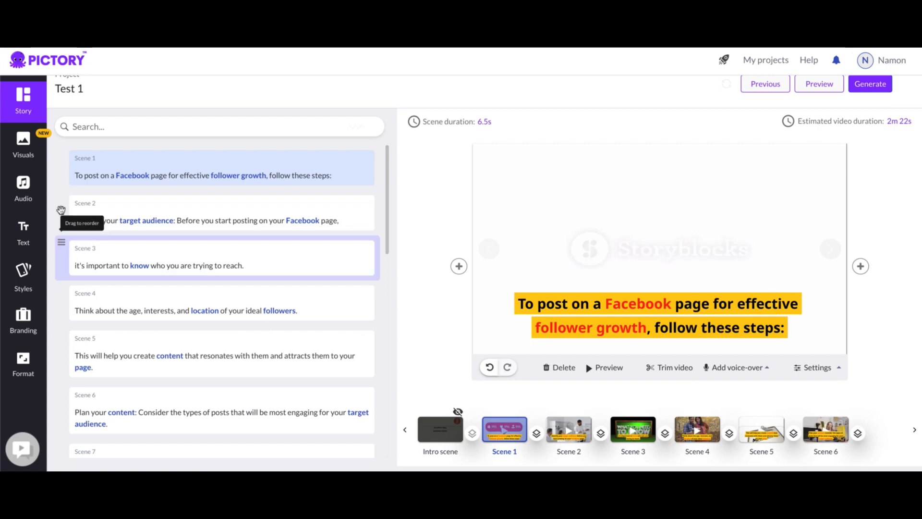
left_click(28, 178)
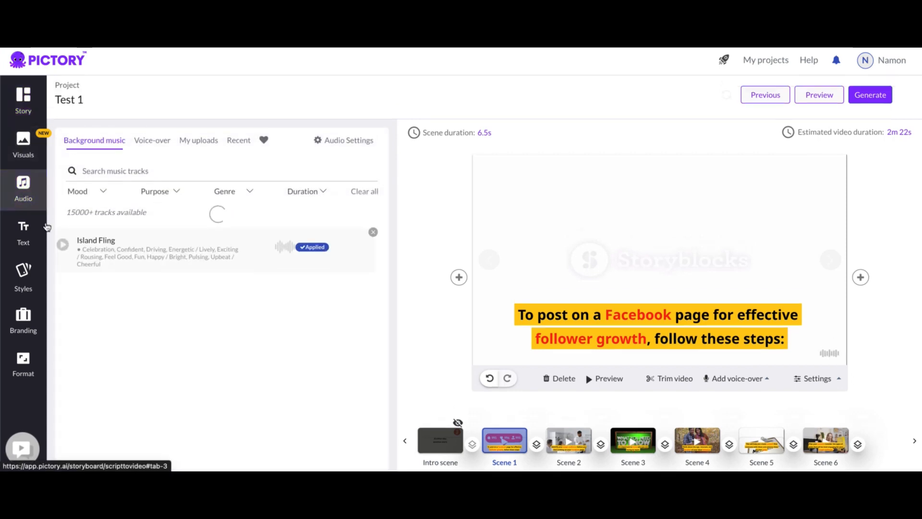
left_click(150, 144)
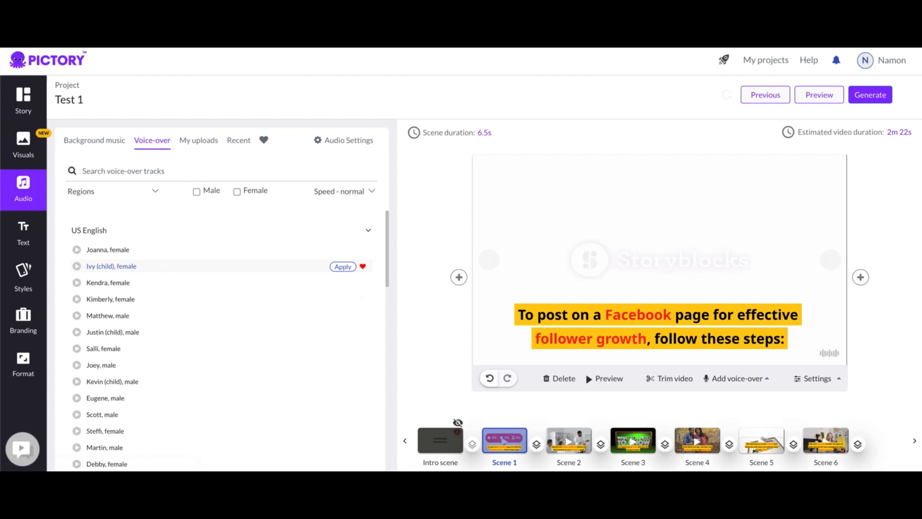
left_click(153, 191)
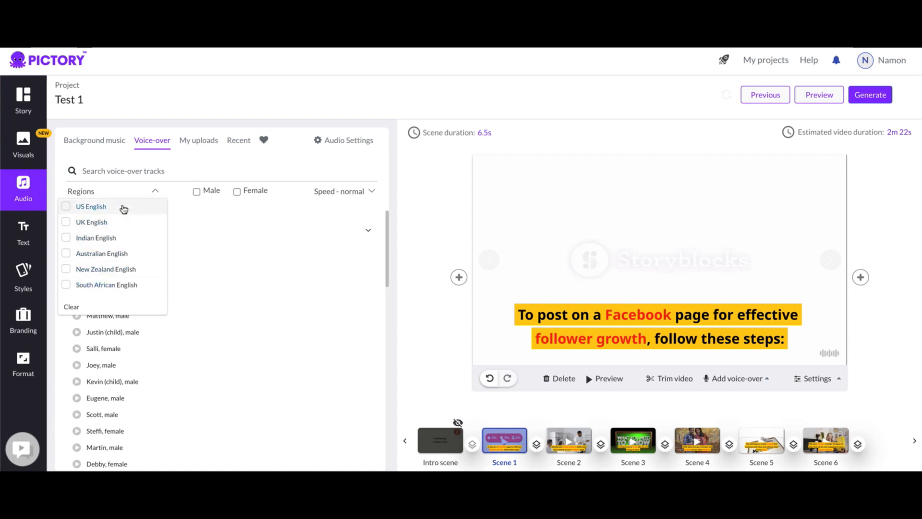
left_click(66, 207)
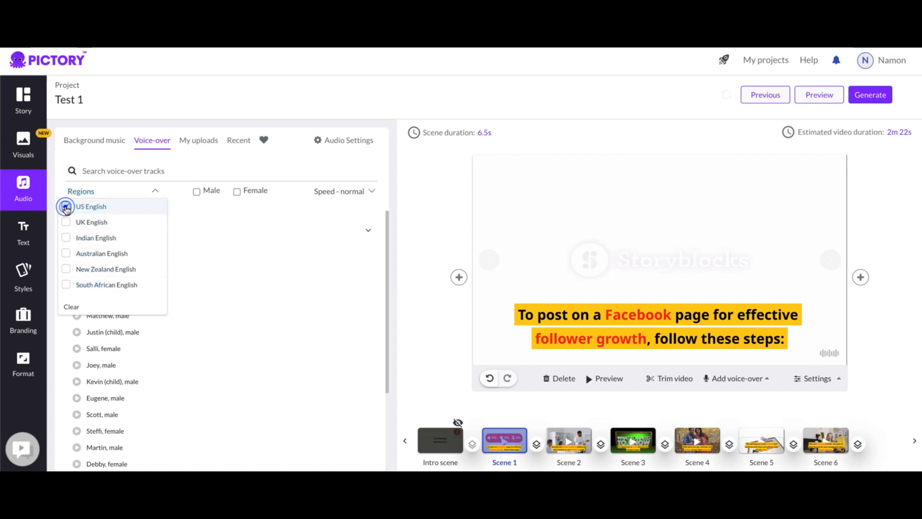
left_click(194, 174)
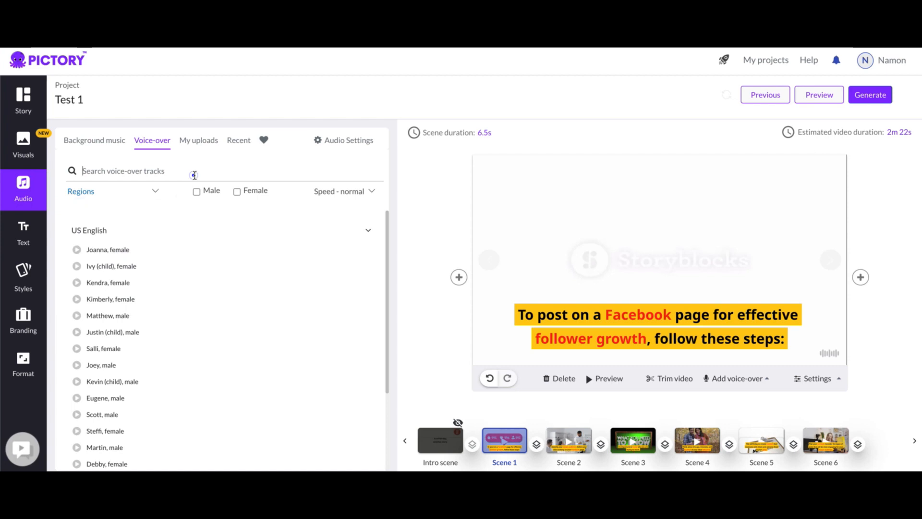
left_click(154, 192)
left_click(193, 164)
left_click(197, 191)
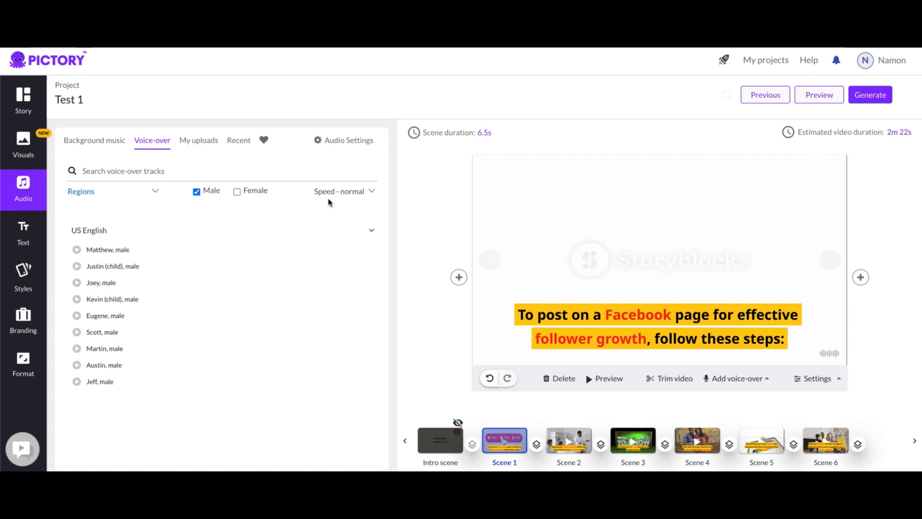
Keep the voice-over speed at 100% and apply the Matthew male voice to the video.
left_click(370, 191)
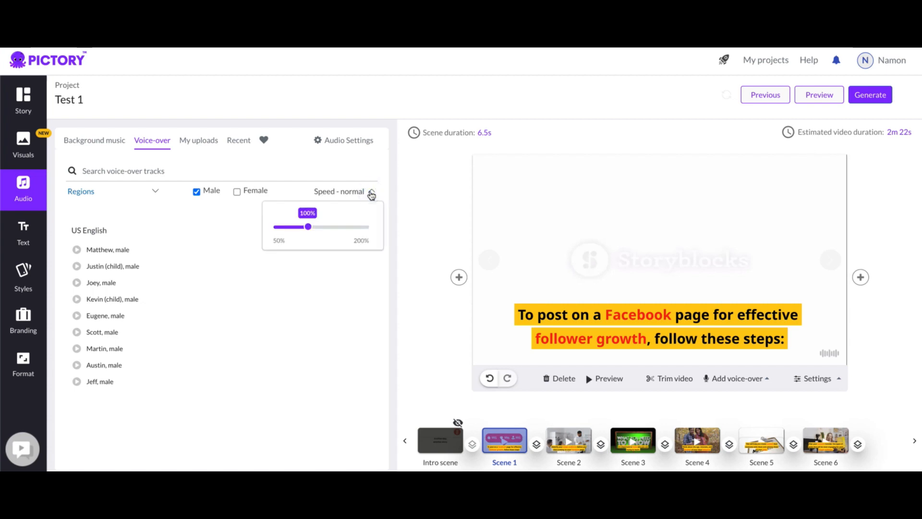
left_click(309, 230)
left_click_drag(309, 230, 308, 229)
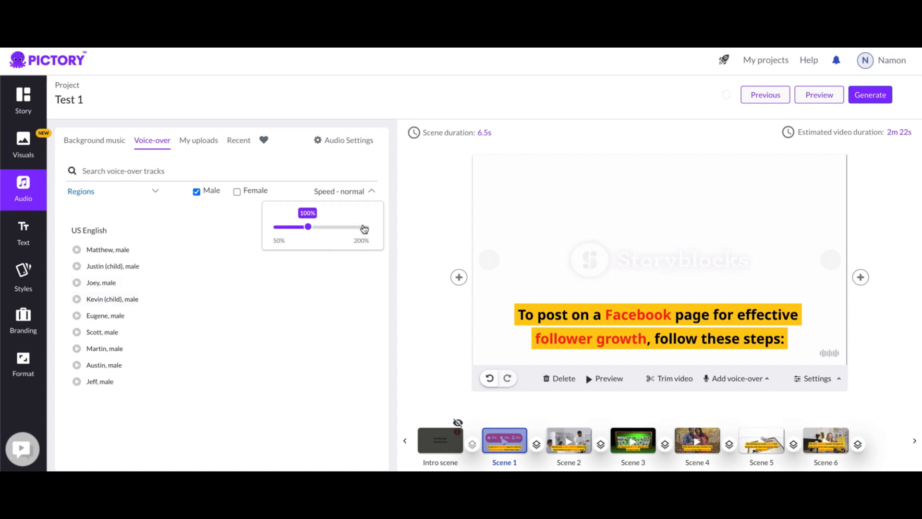
left_click(289, 188)
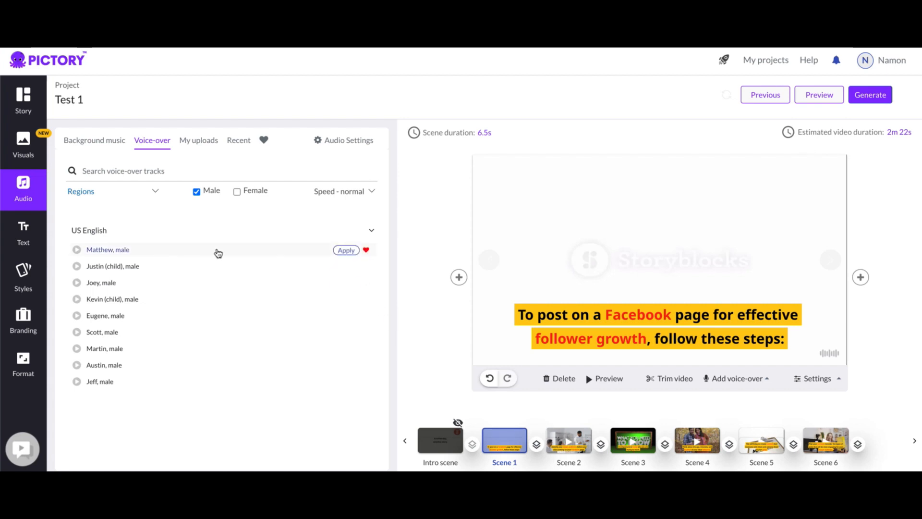
left_click(344, 250)
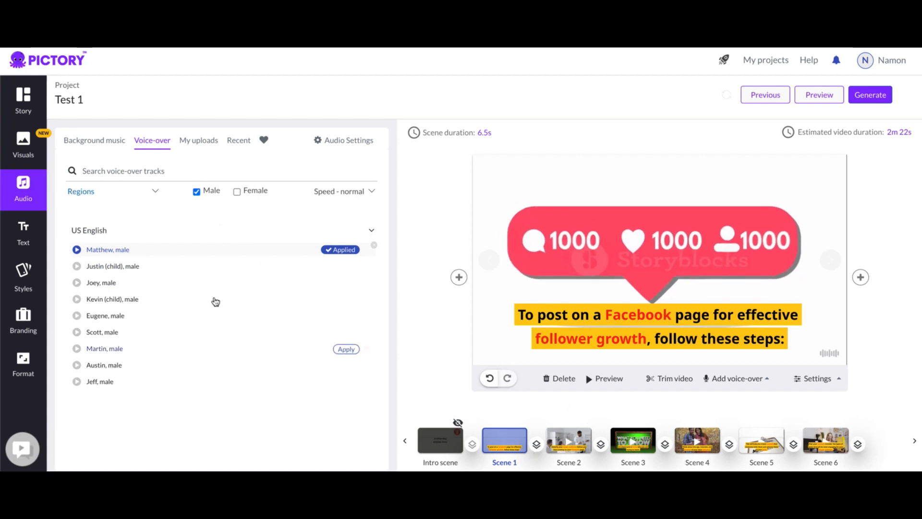
Return to the story scenes and preview Scene 1 and Scene 2 individually with the voice-over.
left_click(21, 102)
left_click(193, 176)
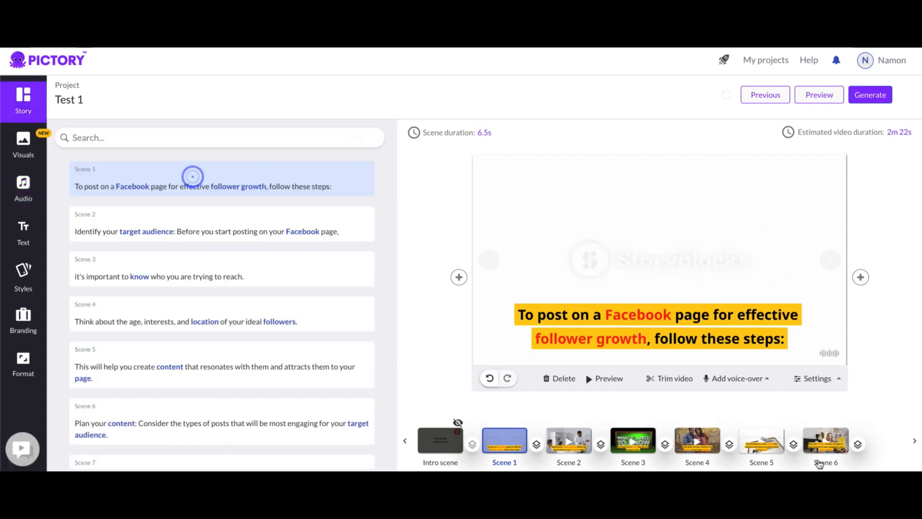
left_click(595, 379)
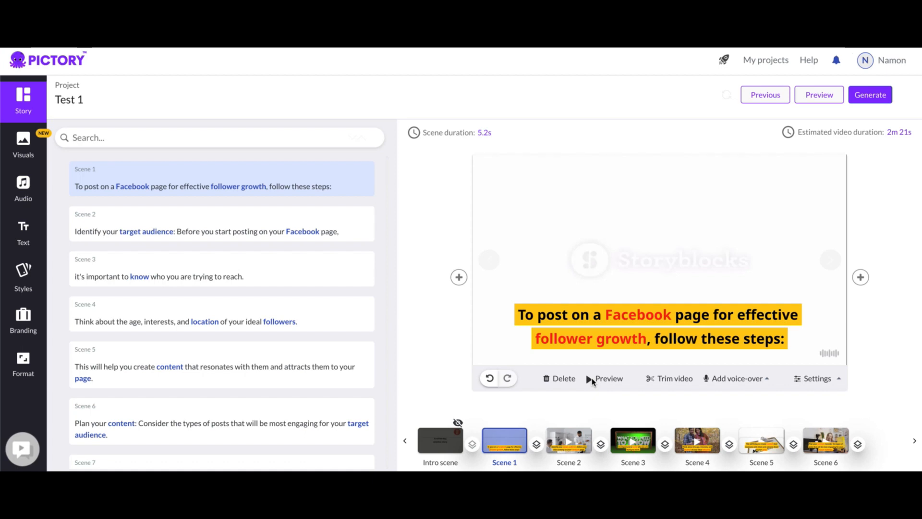
left_click(567, 446)
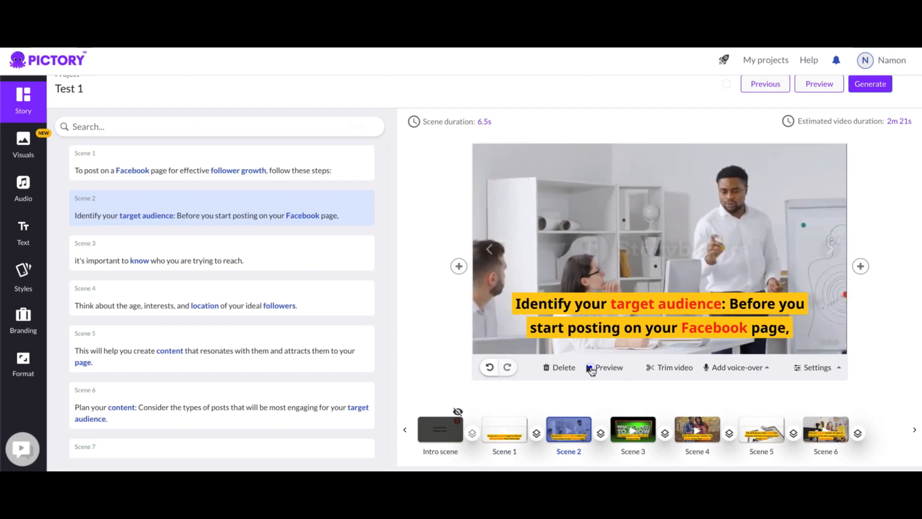
left_click(590, 368)
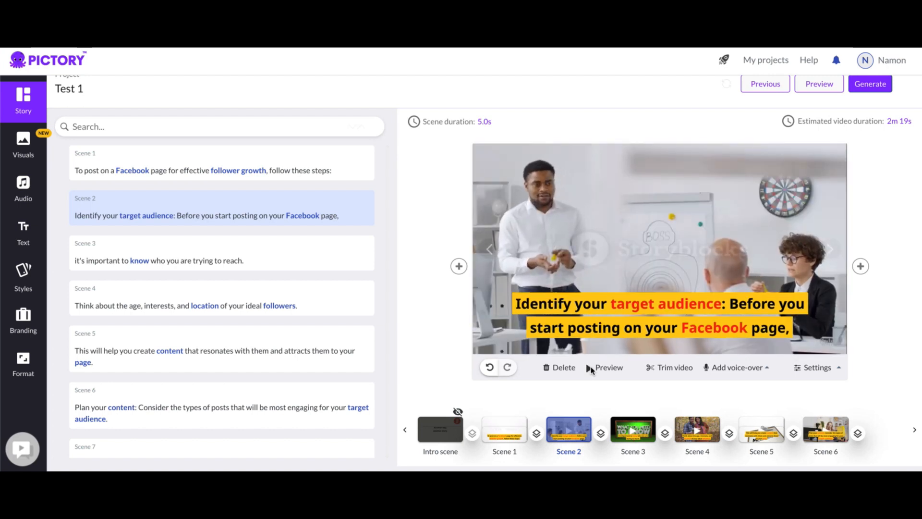
Preview the whole video with its voice-over, then pause and close the preview.
left_click(812, 86)
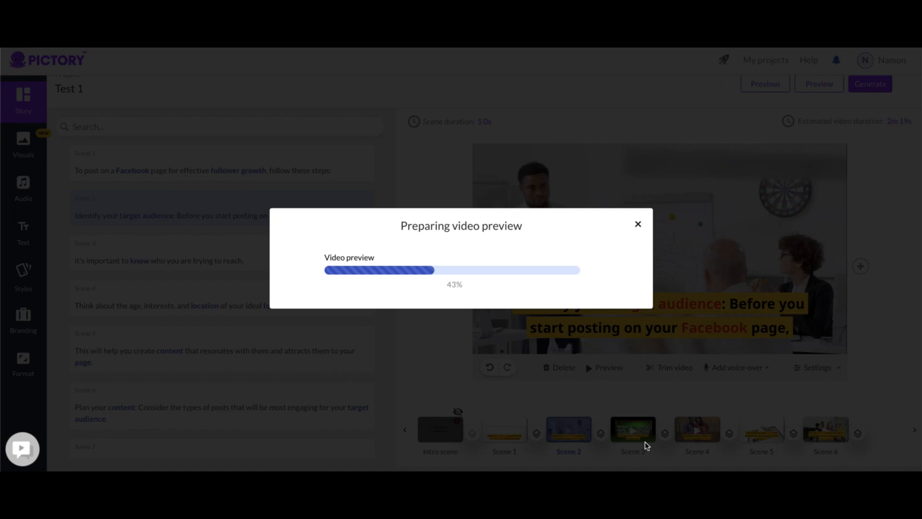
key("XF86AudioRaiseVolume")
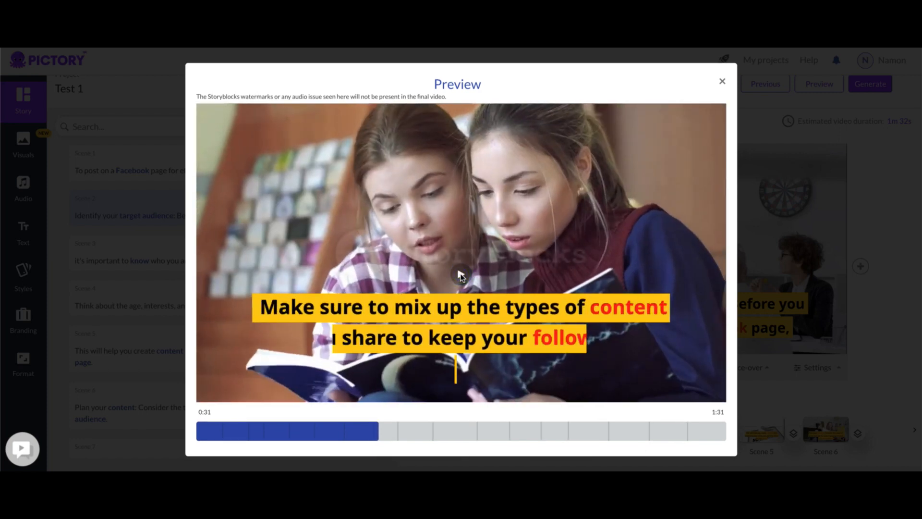
left_click(460, 275)
left_click(722, 82)
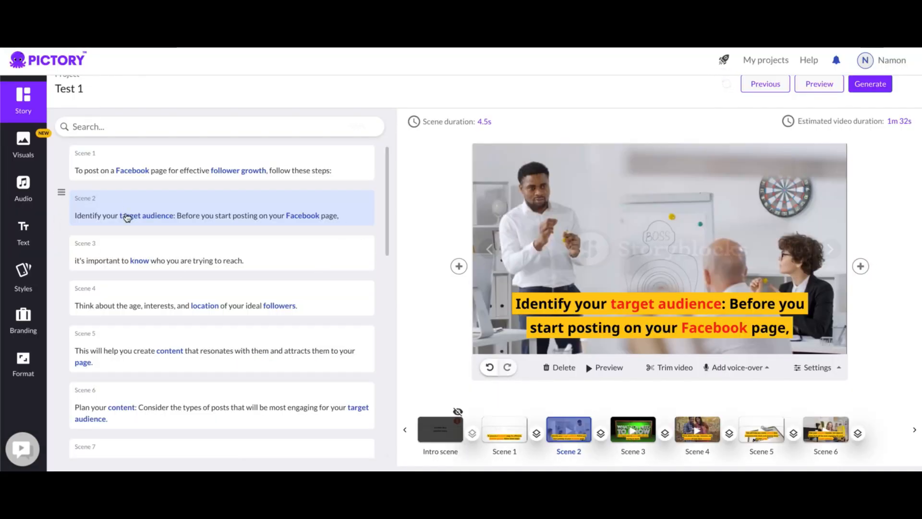
scroll(187, 210, "up", 1)
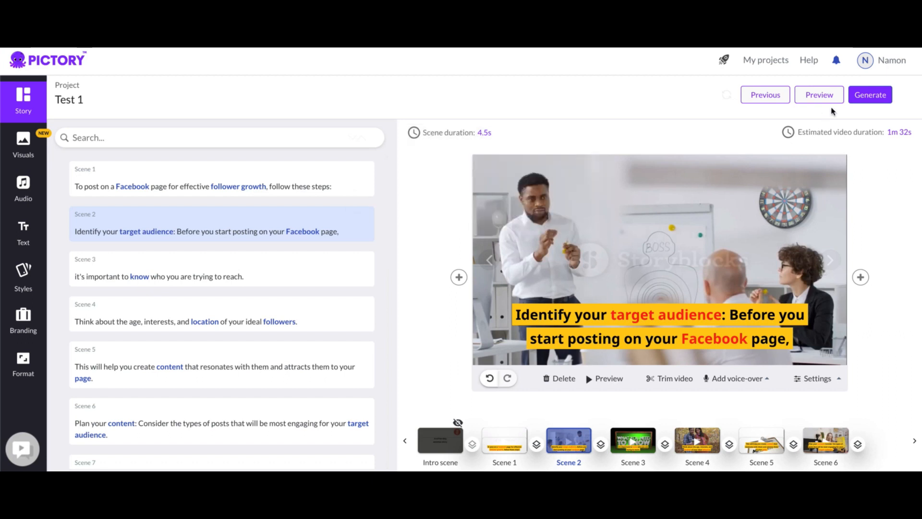
Open the Test 1 project from the list of saved projects.
mouse_move(883, 101)
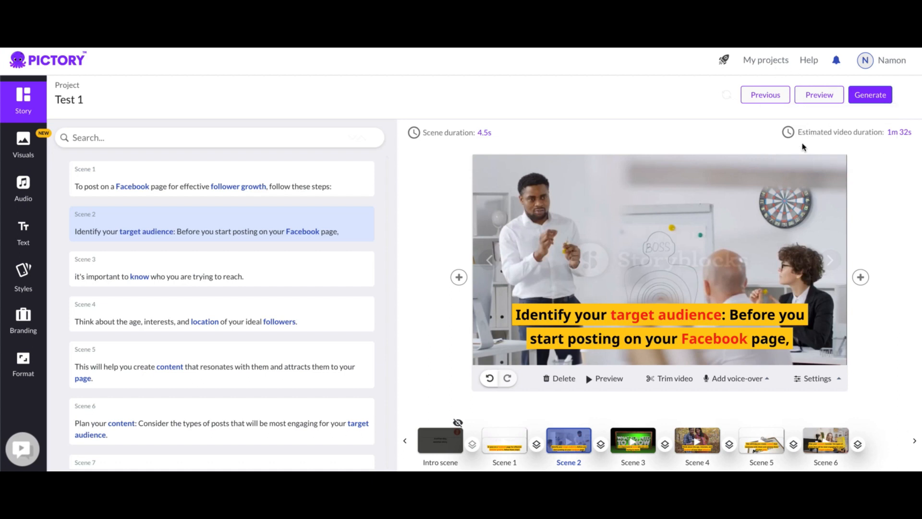
left_click(751, 61)
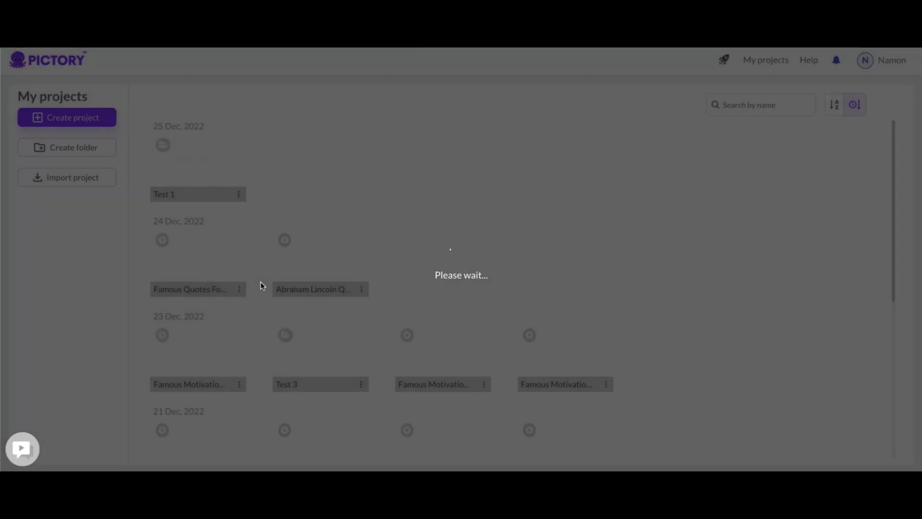
left_click(187, 174)
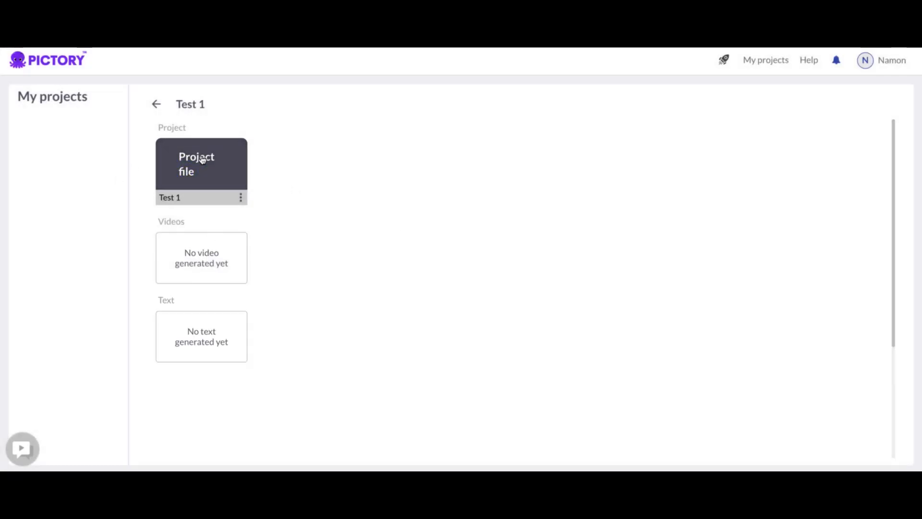